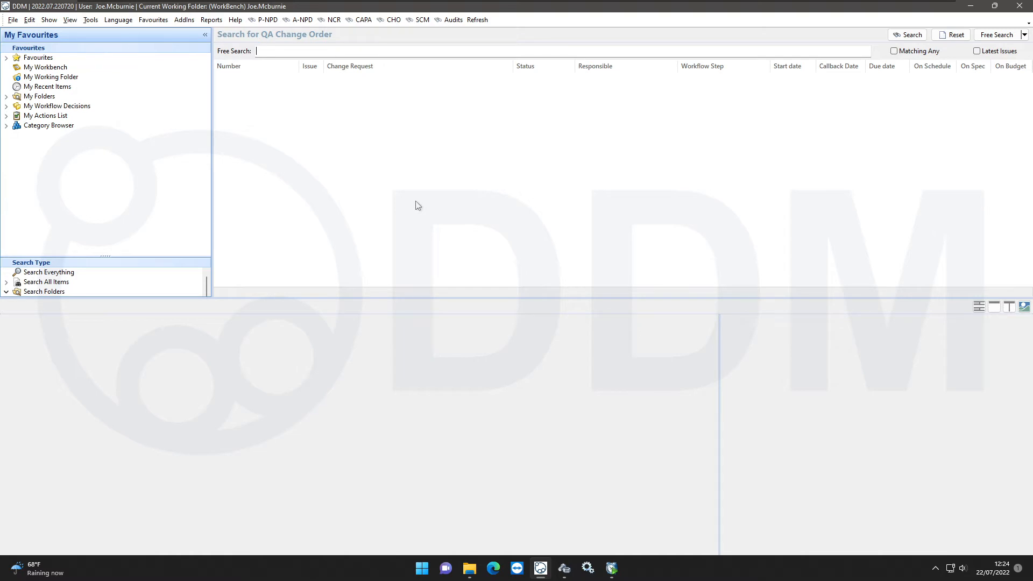
# Step: Search the QA change orders for "active" and switch to DDM Administration
pyautogui.write('active')
pyautogui.press('Return')
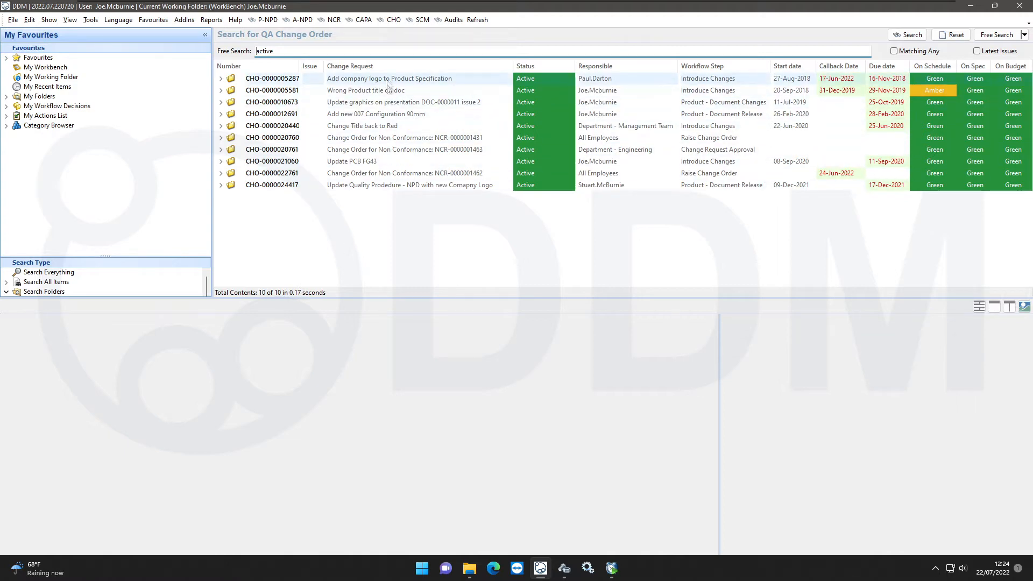
pyautogui.click(564, 569)
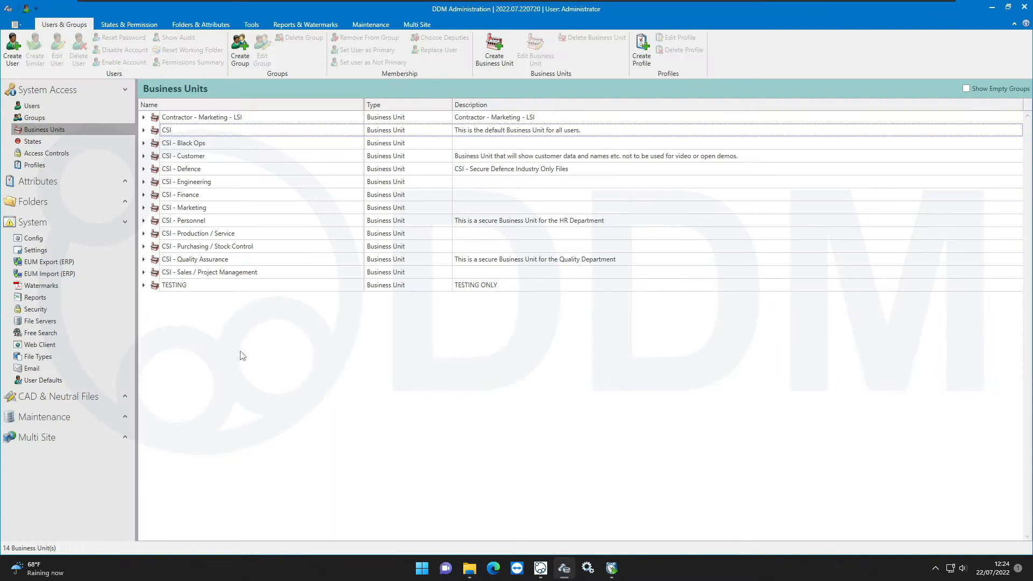
# Step: Start a folder import with EUM Create Folder from ERP.csv from the EUMIn folder as the CSV data source
pyautogui.click(248, 25)
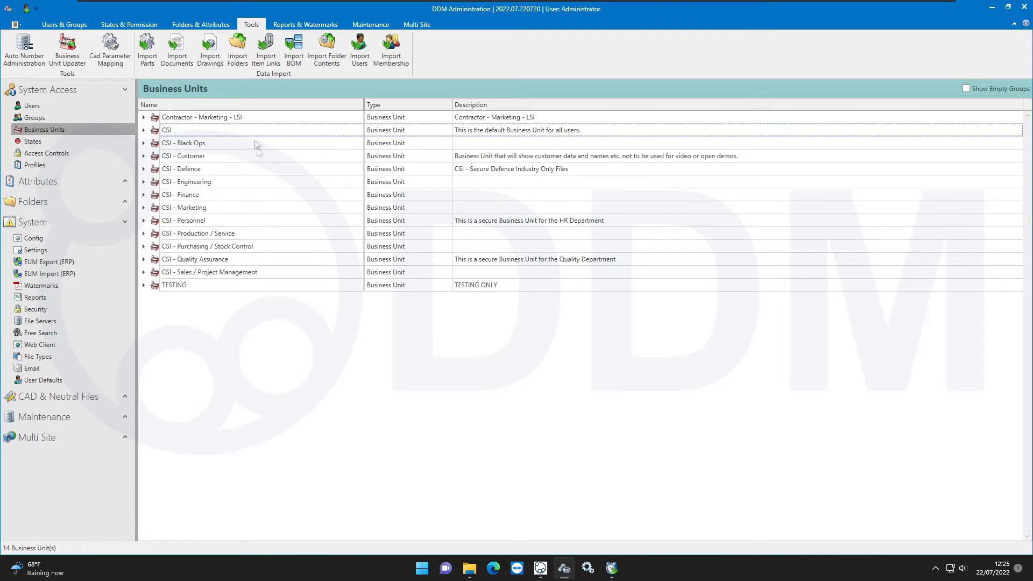
pyautogui.click(237, 60)
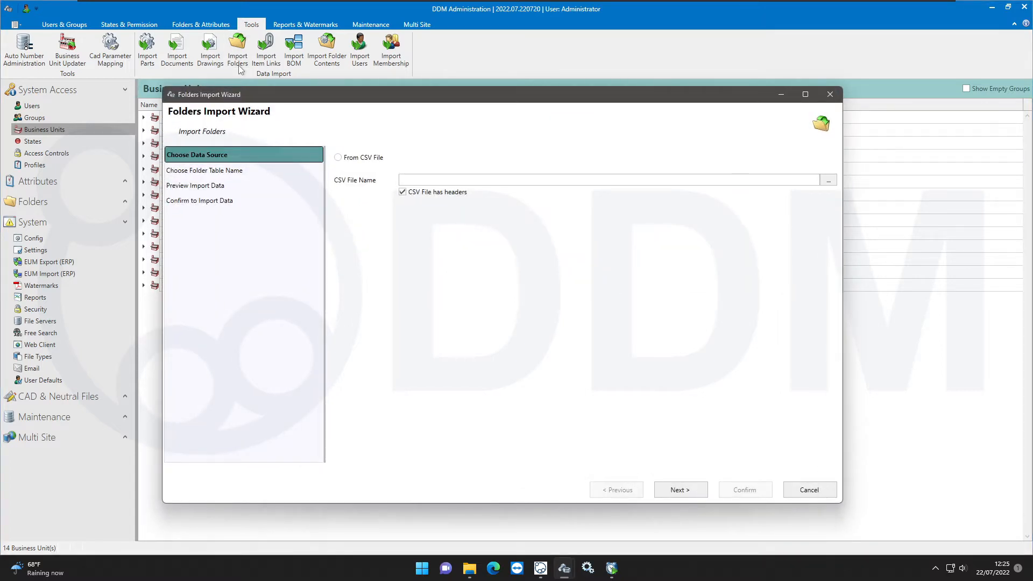
pyautogui.click(338, 159)
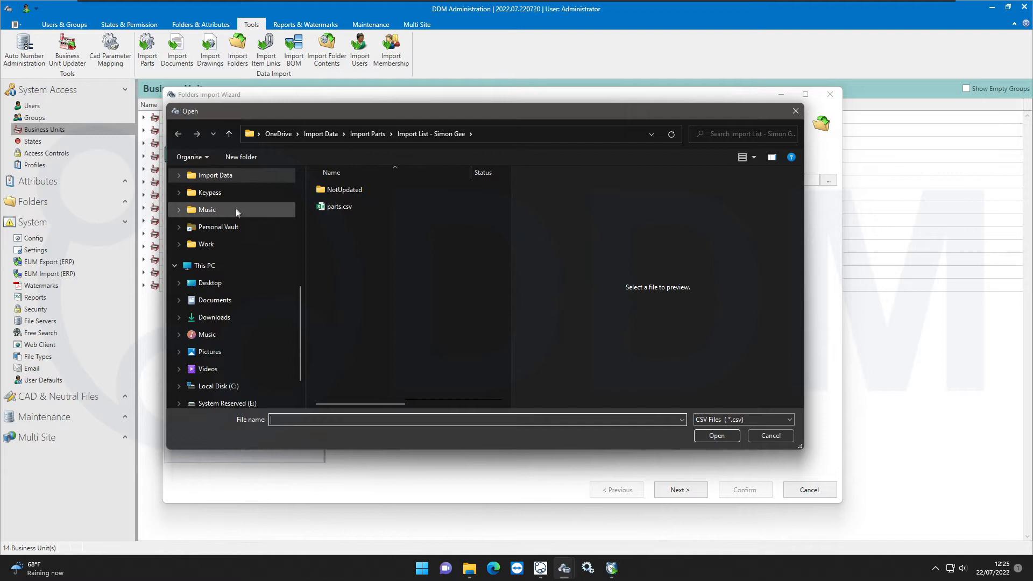
pyautogui.scroll(5, 221, 239)
pyautogui.scroll(1, 221, 242)
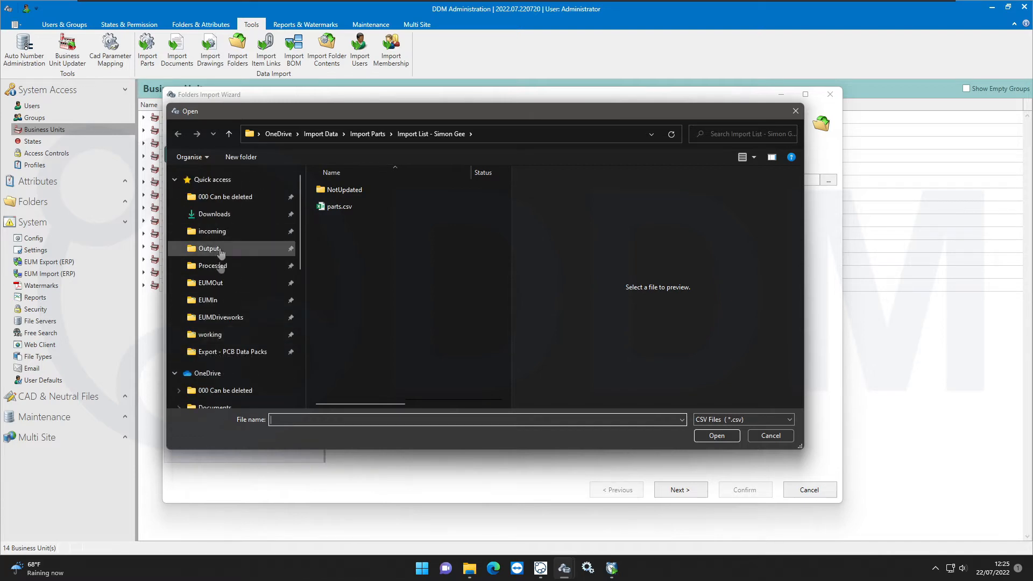
pyautogui.click(221, 299)
pyautogui.click(385, 293)
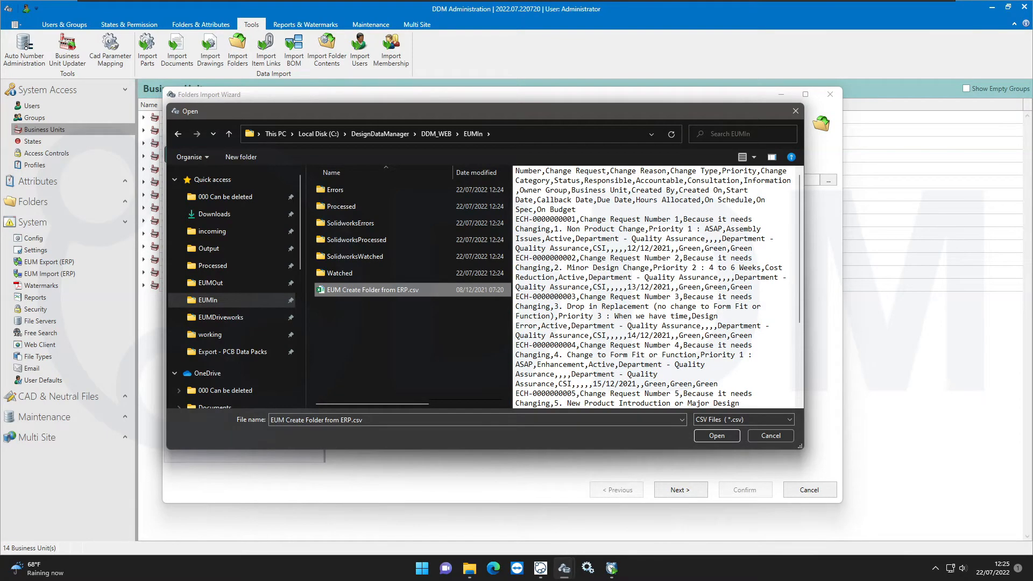
pyautogui.click(721, 437)
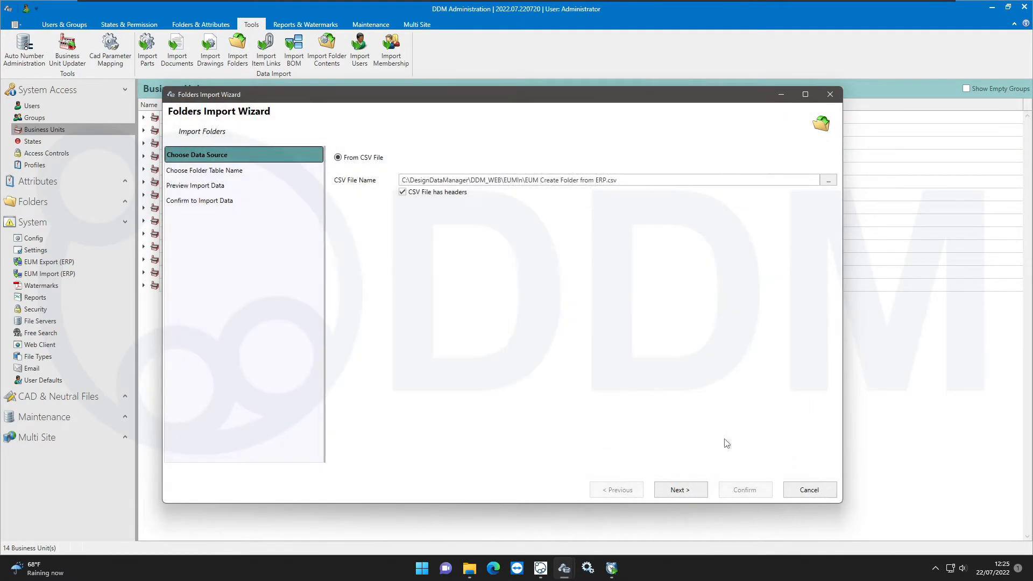
# Step: Preview the field mapping and import data for the CHANGEORDER folder table in an enlarged wizard, and cancel the import
pyautogui.click(691, 488)
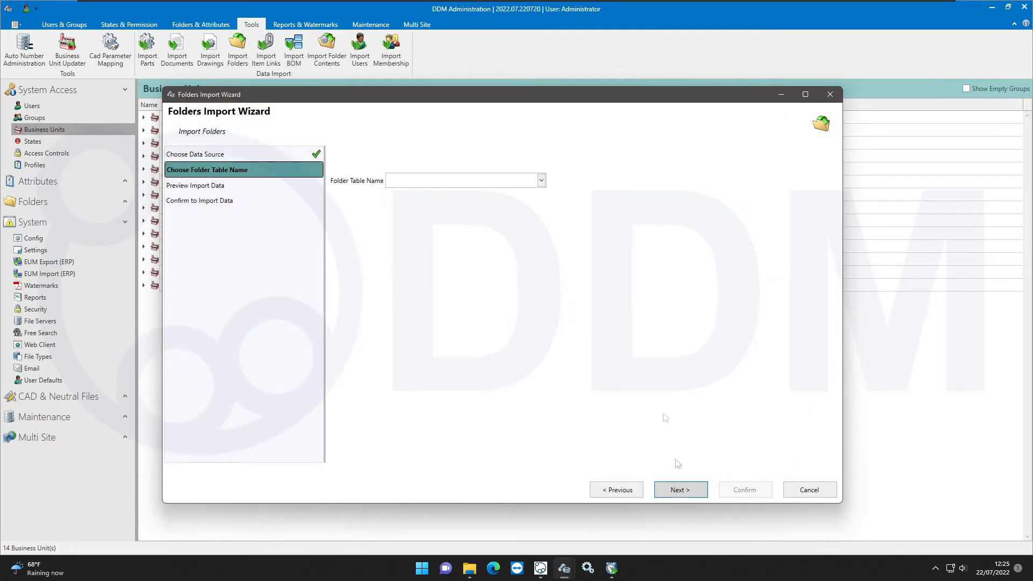
pyautogui.click(541, 180)
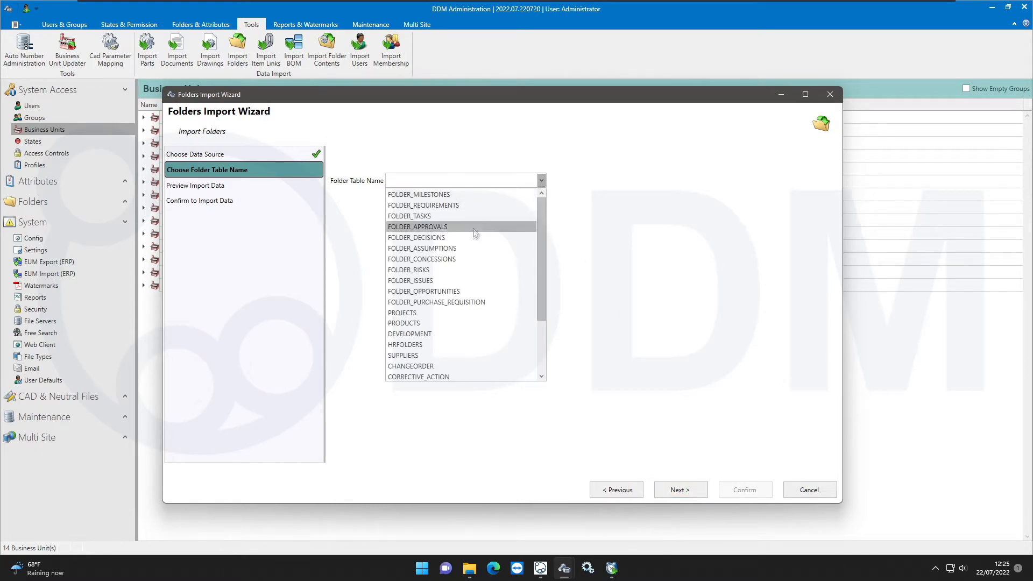
pyautogui.click(440, 366)
pyautogui.click(678, 491)
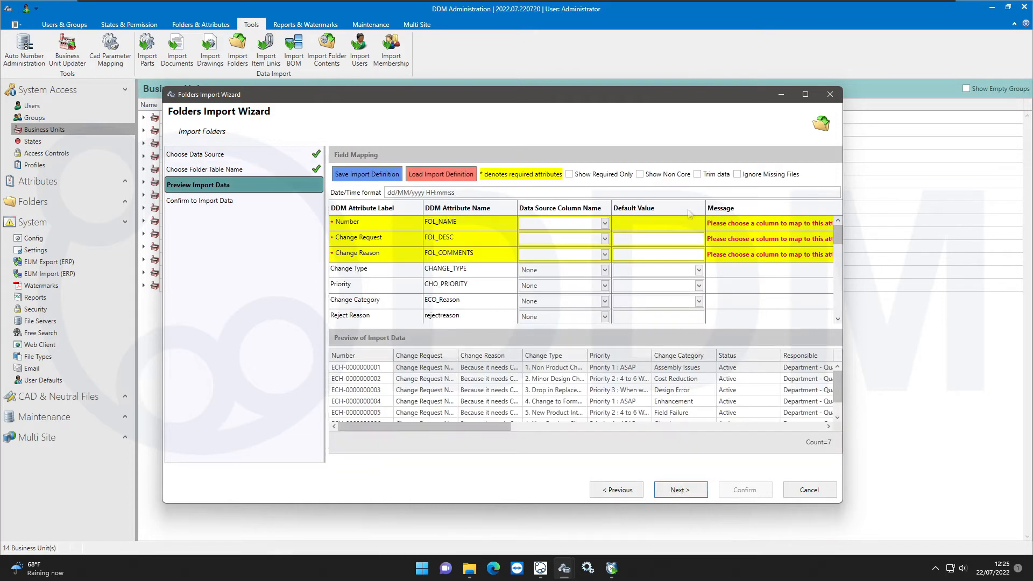
pyautogui.moveTo(743, 101); pyautogui.dragTo(612, 47)
pyautogui.moveTo(710, 451); pyautogui.dragTo(1011, 534)
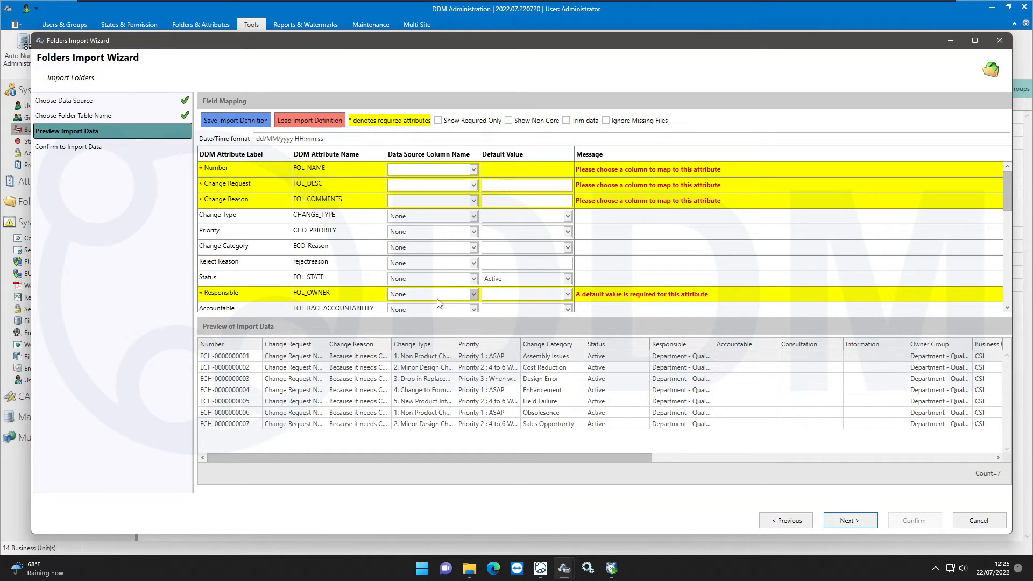
pyautogui.click(975, 523)
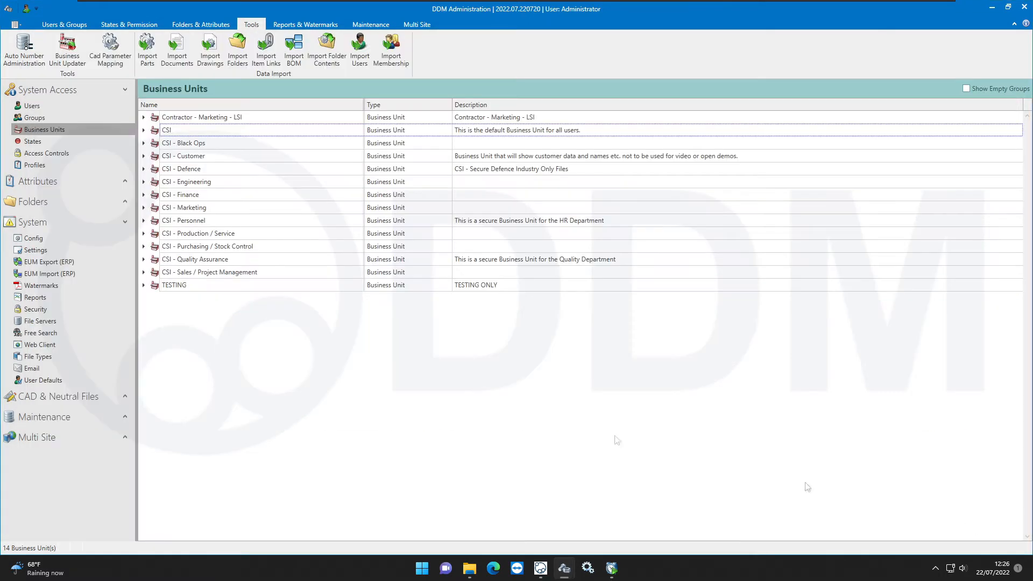
# Step: Open the "ERP Change Requests to DDM" configuration for editing in the EUM Import (ERP) settings
pyautogui.click(55, 275)
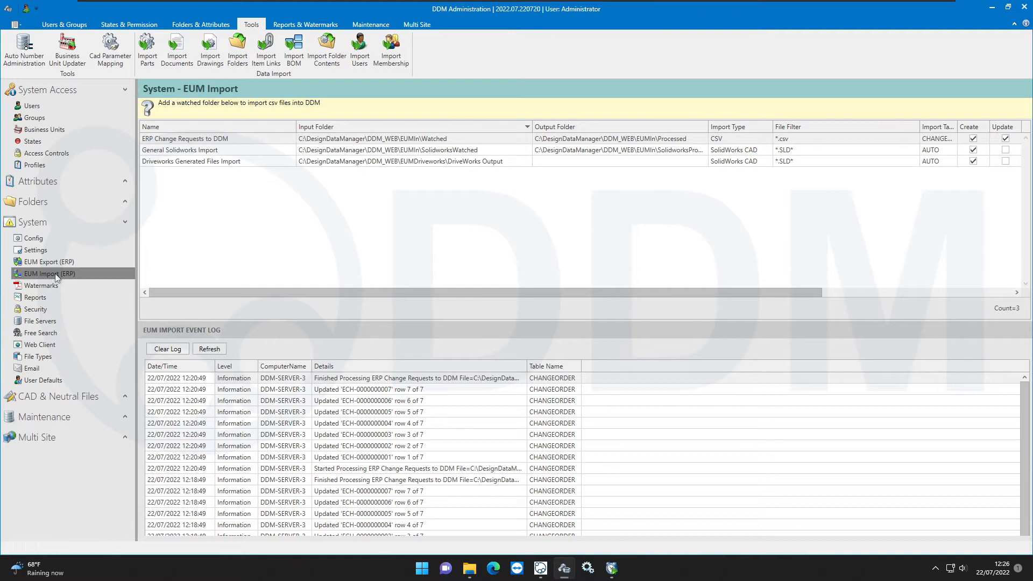
pyautogui.click(48, 263)
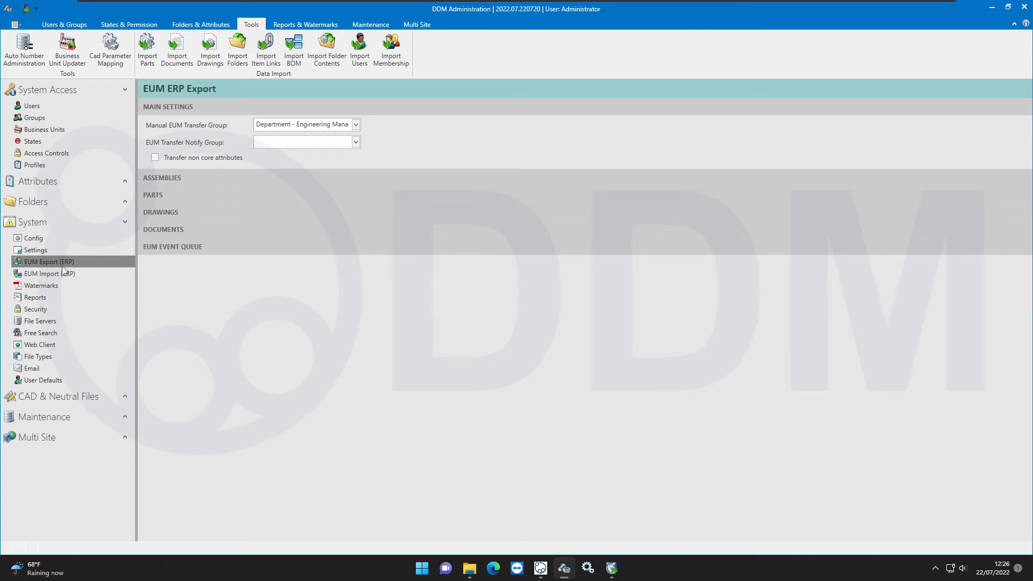
pyautogui.click(60, 272)
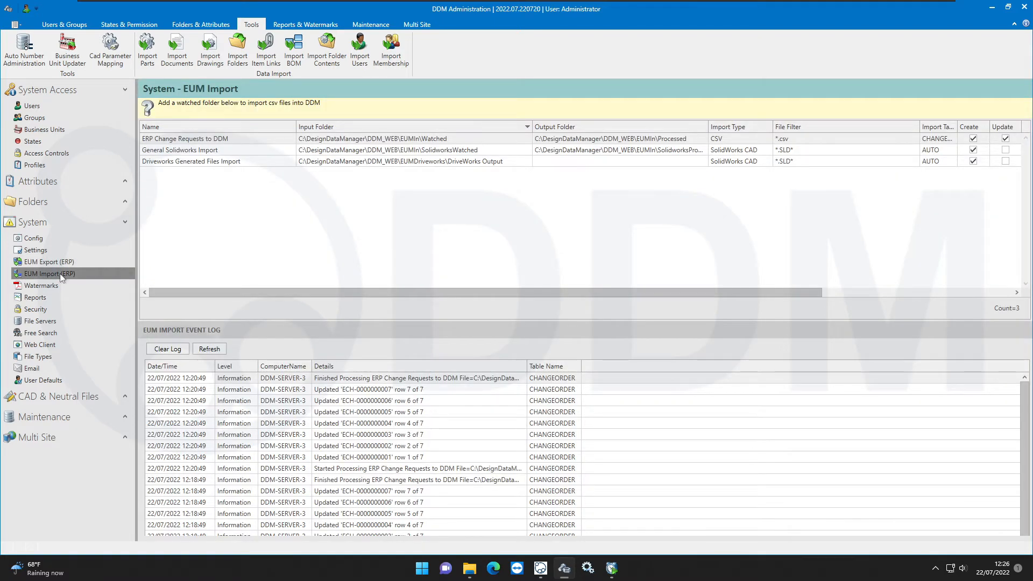
pyautogui.click(243, 136)
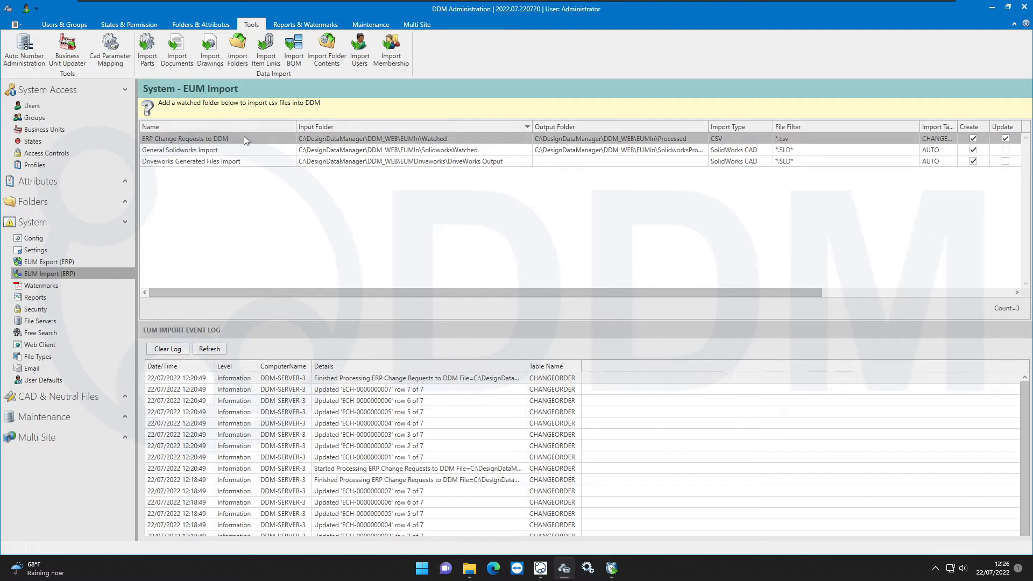
pyautogui.rightClick(259, 206)
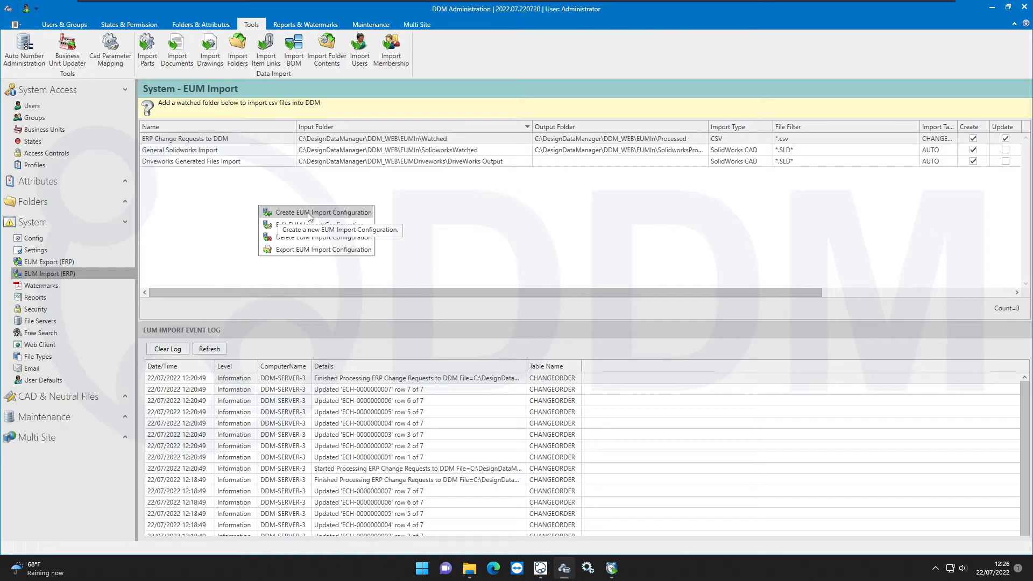
pyautogui.click(253, 141)
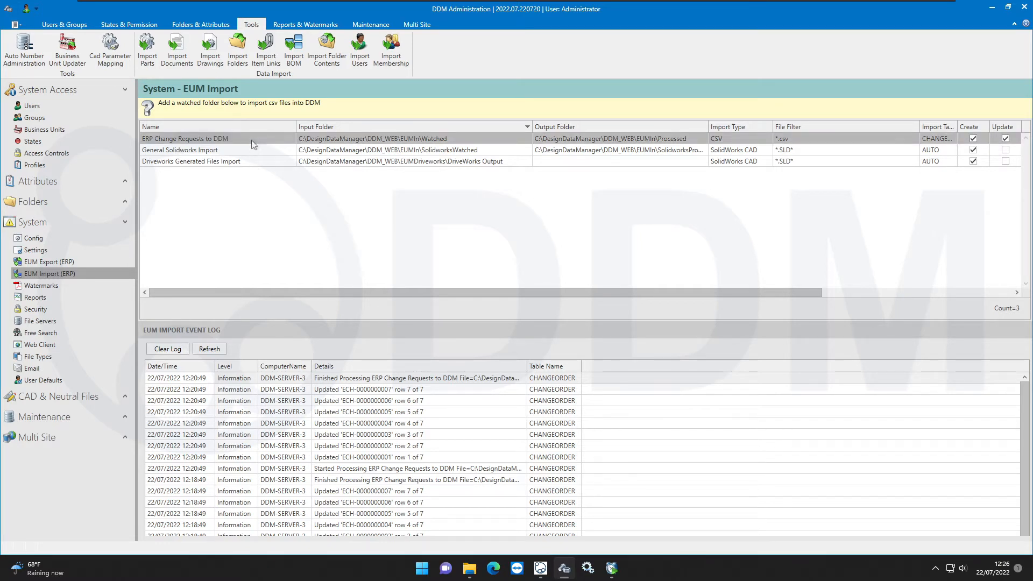
pyautogui.rightClick(250, 140)
pyautogui.click(275, 162)
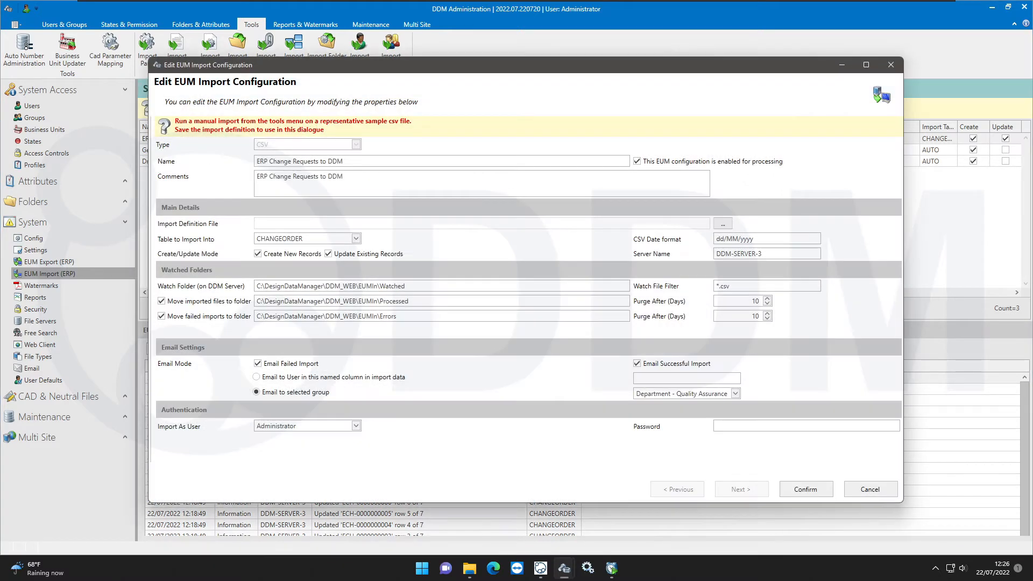
# Step: Review the configuration's name, target table, CSV date format, watched, processed and error folders, and file filter, and close it without saving
pyautogui.moveTo(342, 161); pyautogui.dragTo(248, 164)
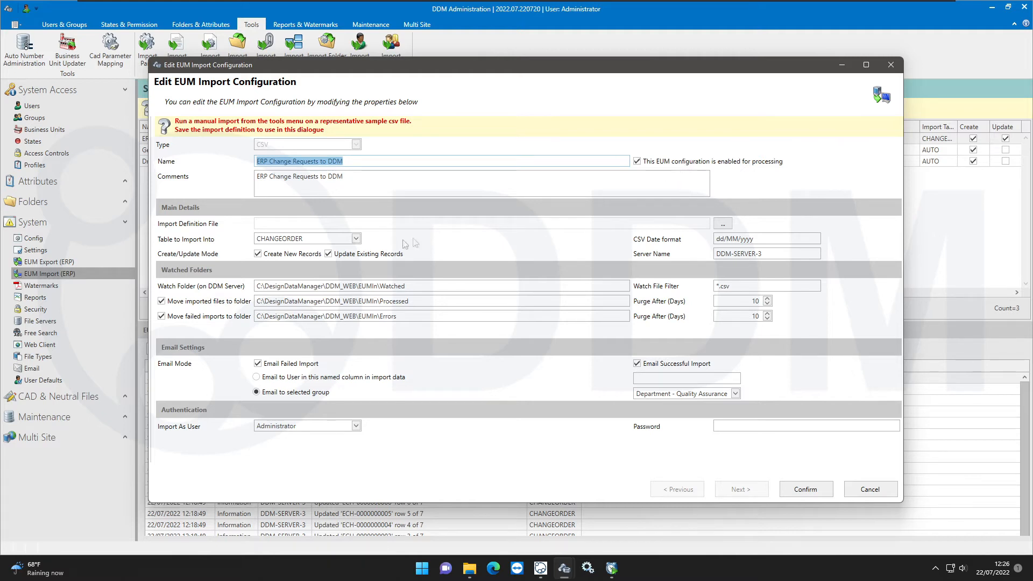
pyautogui.click(297, 238)
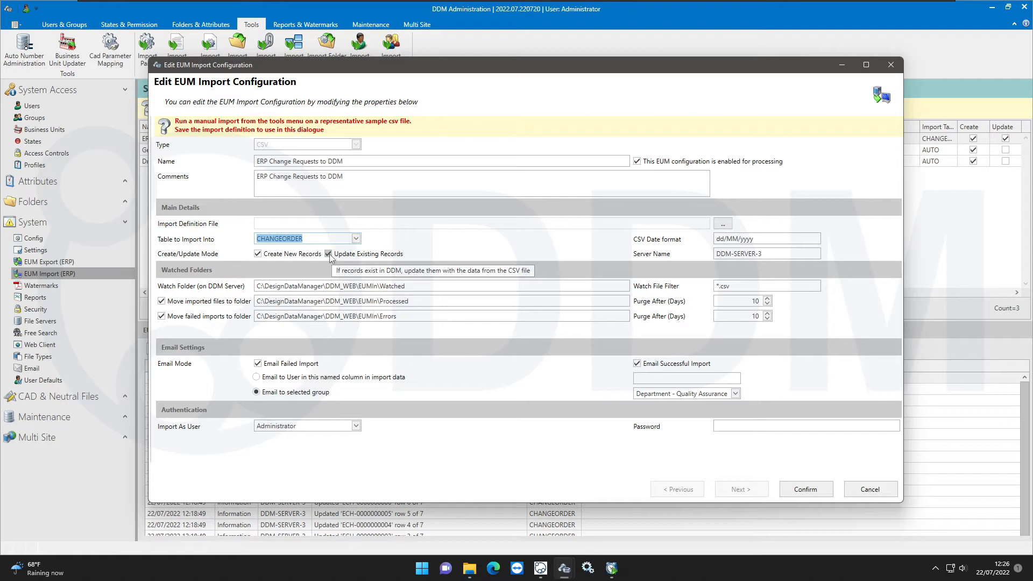
pyautogui.moveTo(775, 240); pyautogui.dragTo(652, 240)
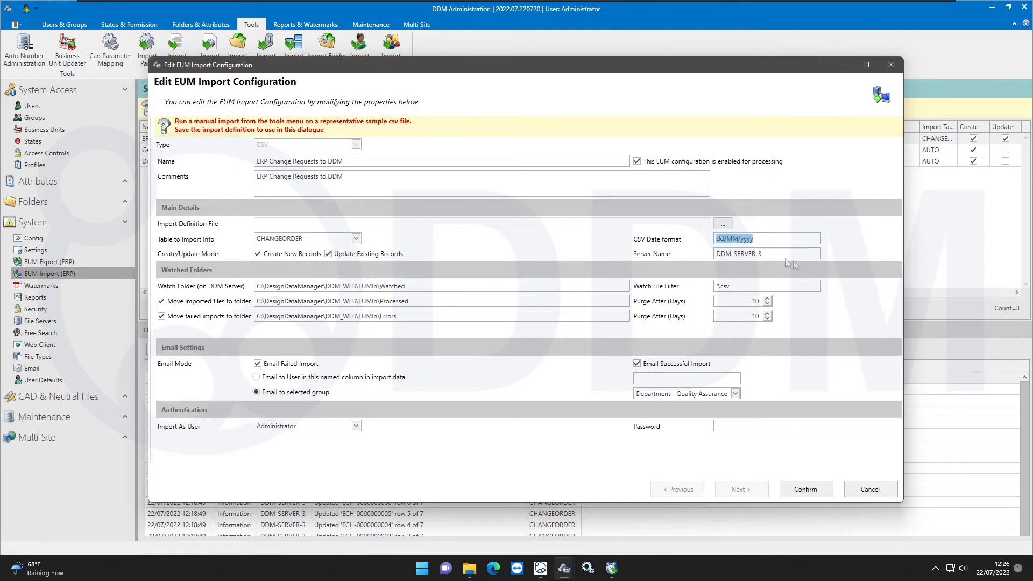
pyautogui.press('Tab')
pyautogui.moveTo(406, 286); pyautogui.dragTo(255, 288)
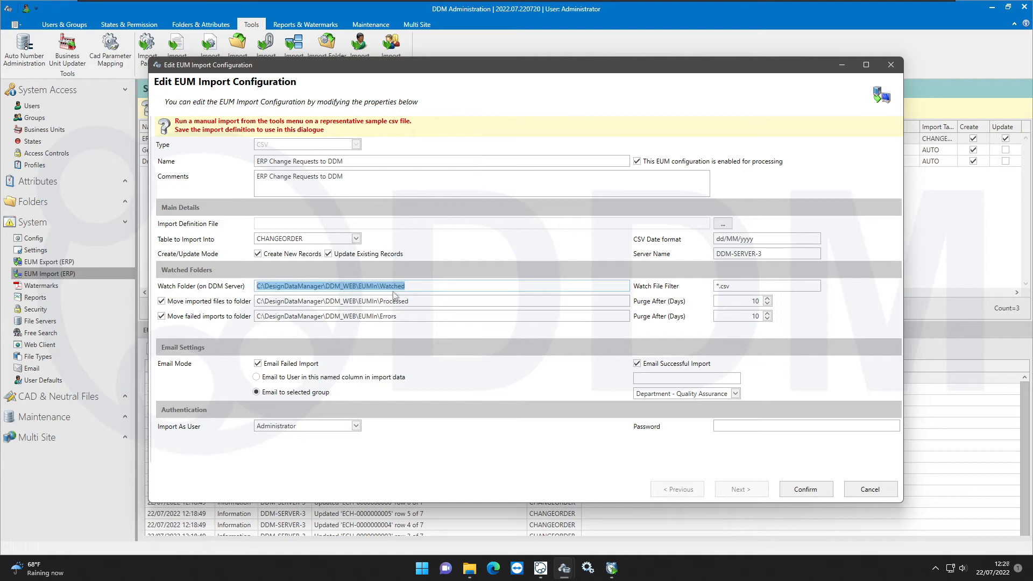
pyautogui.moveTo(404, 285); pyautogui.dragTo(245, 292)
pyautogui.click(417, 287)
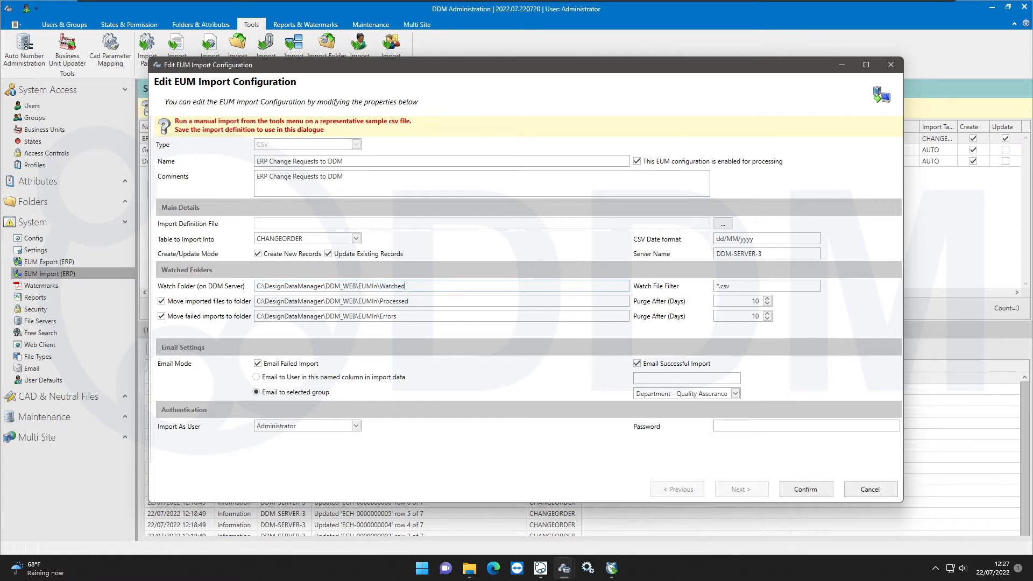
pyautogui.moveTo(408, 301); pyautogui.dragTo(233, 296)
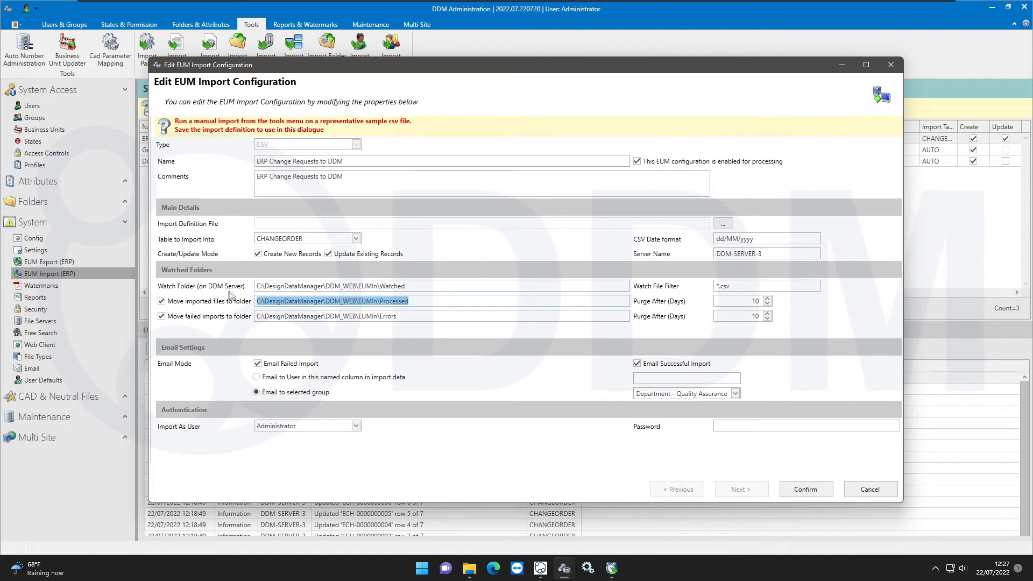
pyautogui.moveTo(397, 316); pyautogui.dragTo(254, 319)
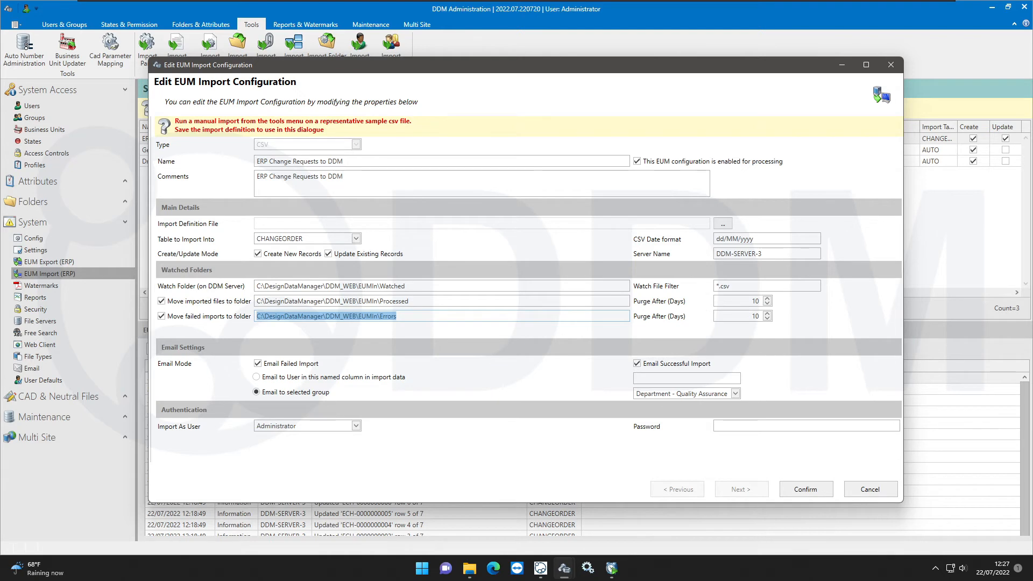
pyautogui.moveTo(730, 286); pyautogui.dragTo(707, 291)
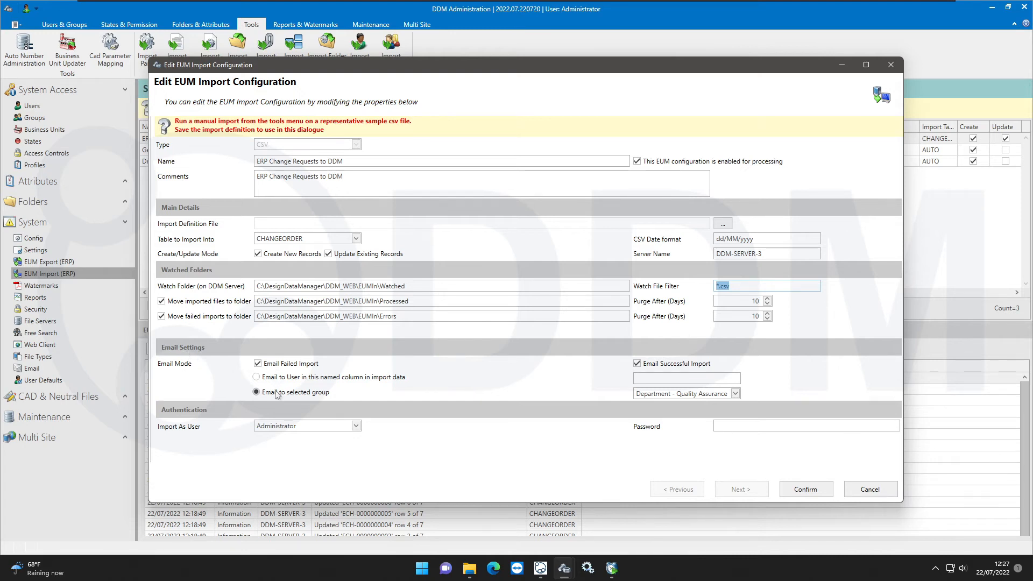
pyautogui.click(874, 490)
pyautogui.click(542, 307)
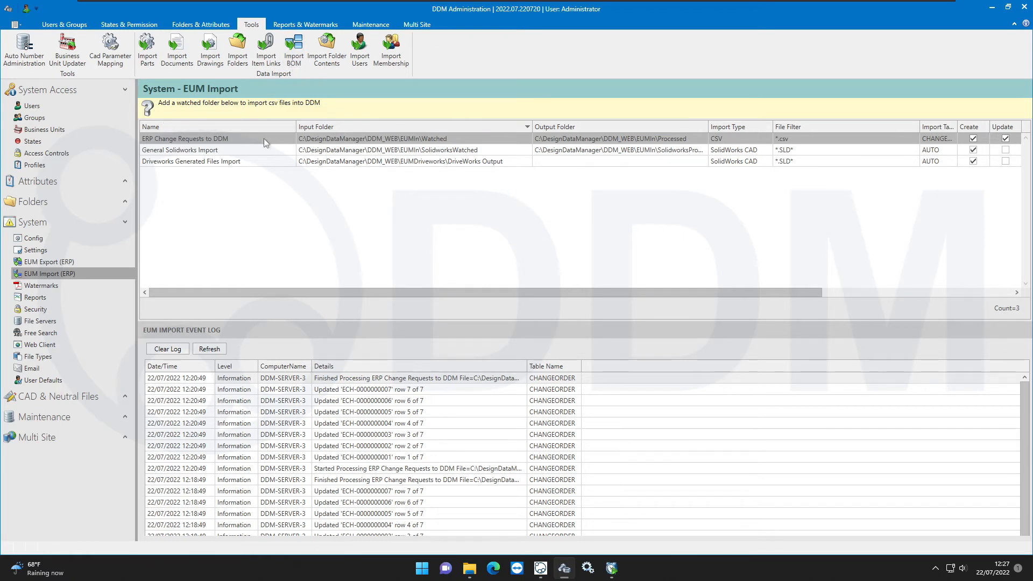
# Step: Clear the EUM import event log and refresh it
pyautogui.click(167, 349)
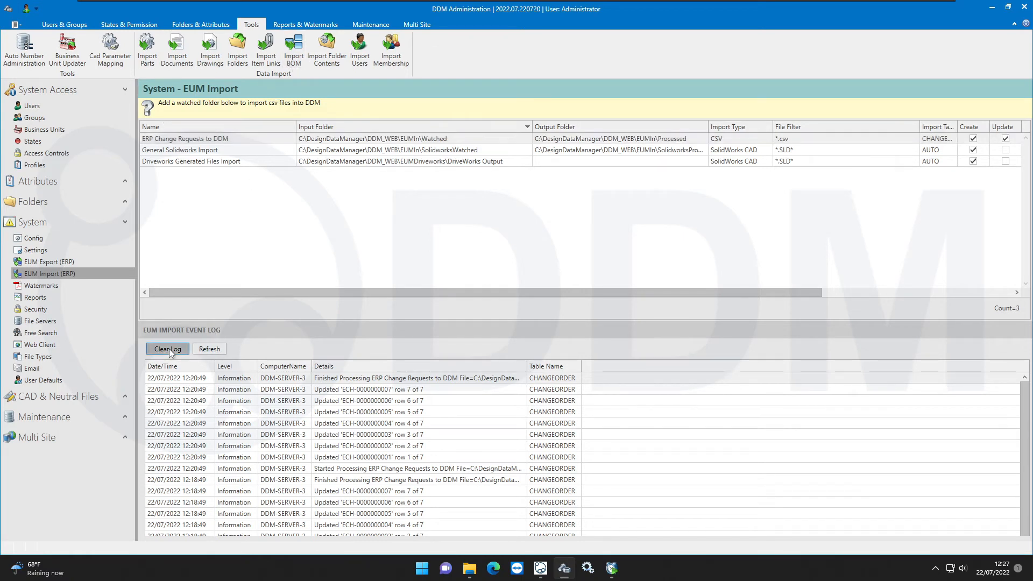
pyautogui.click(548, 305)
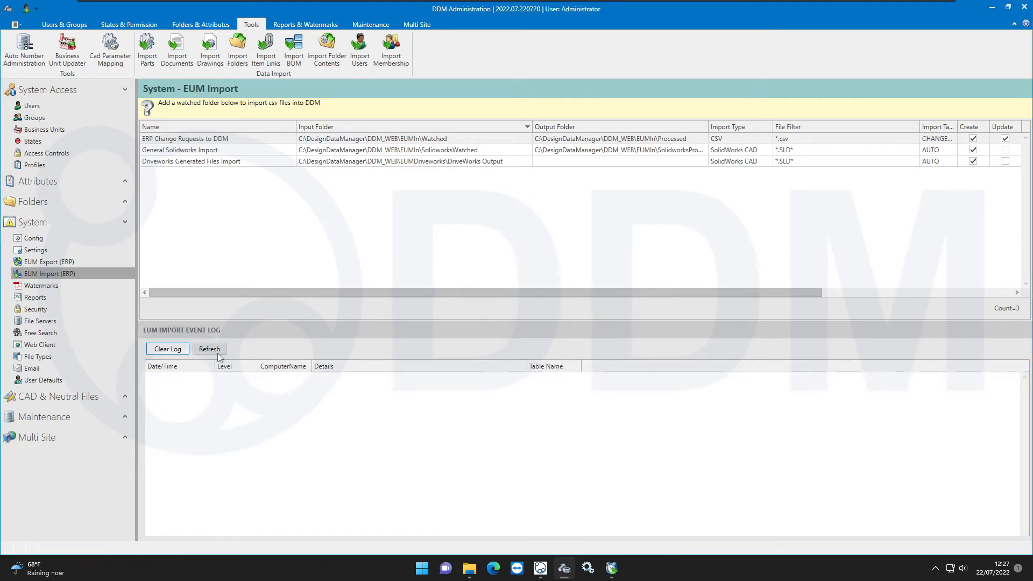
pyautogui.click(213, 350)
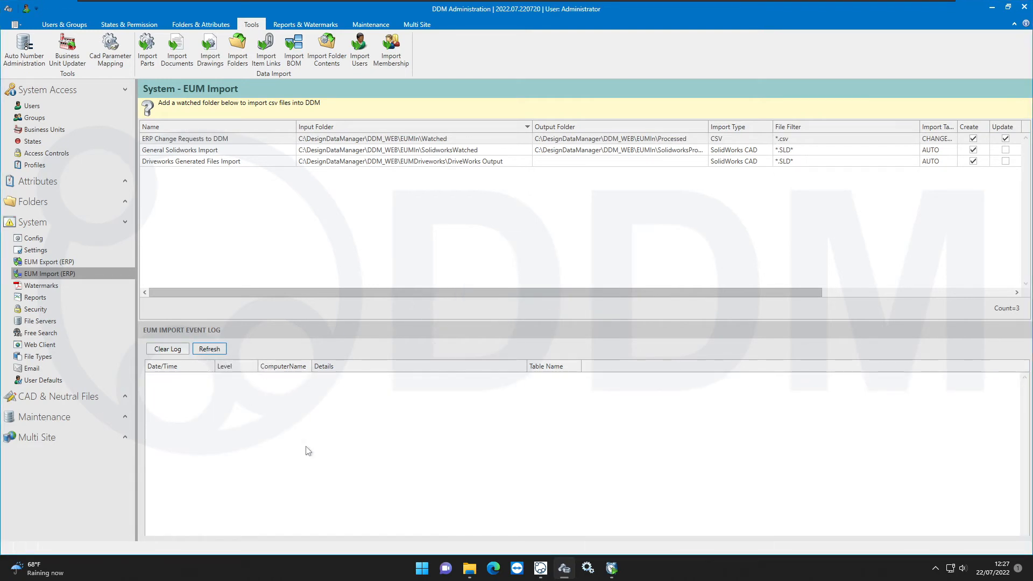
# Step: Switch to File Explorer and copy the file EUM Create Folder from ERP.csv from the EUMIn folder
pyautogui.click(469, 568)
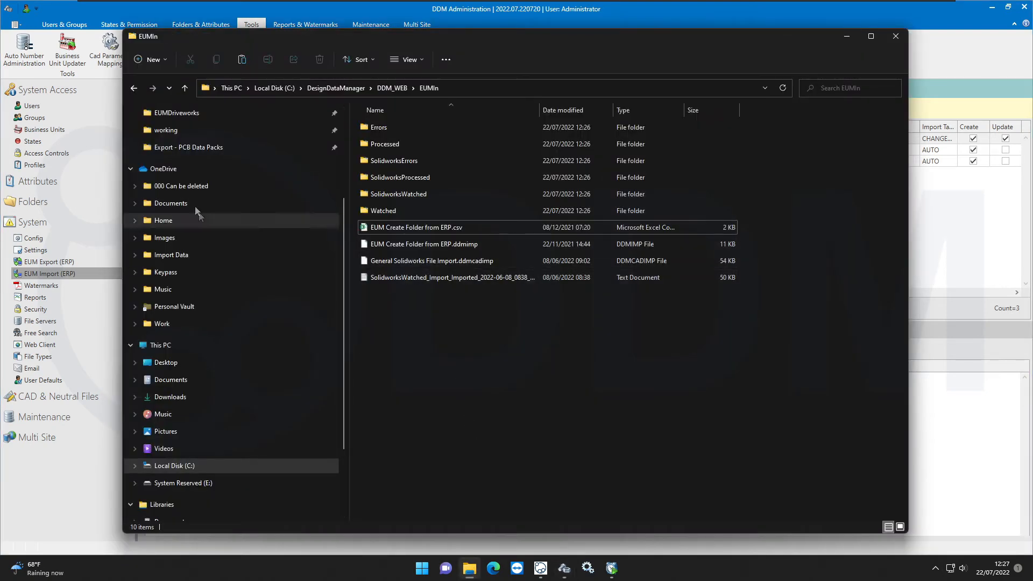
pyautogui.scroll(3, 172, 215)
pyautogui.click(164, 238)
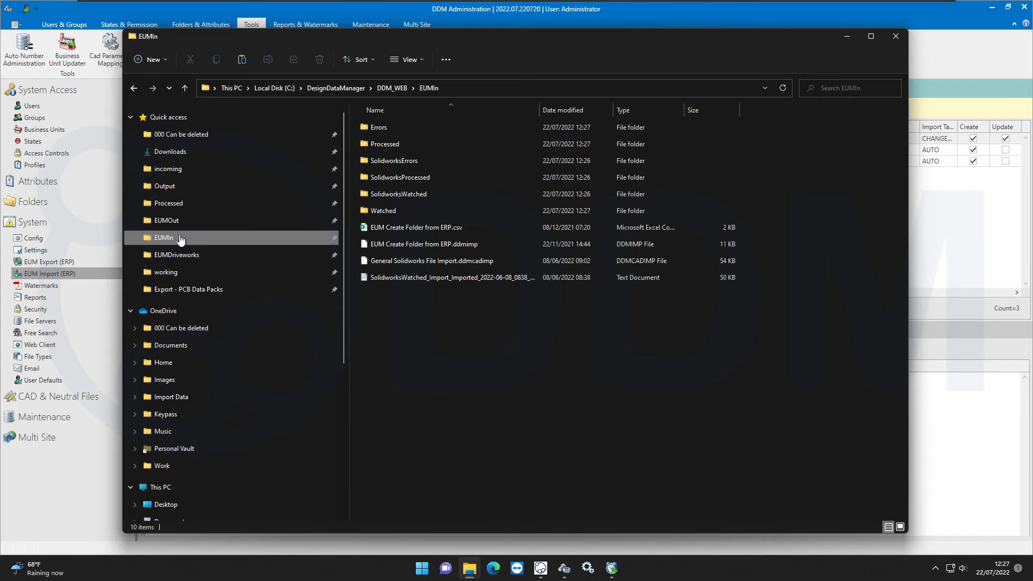
pyautogui.click(415, 227)
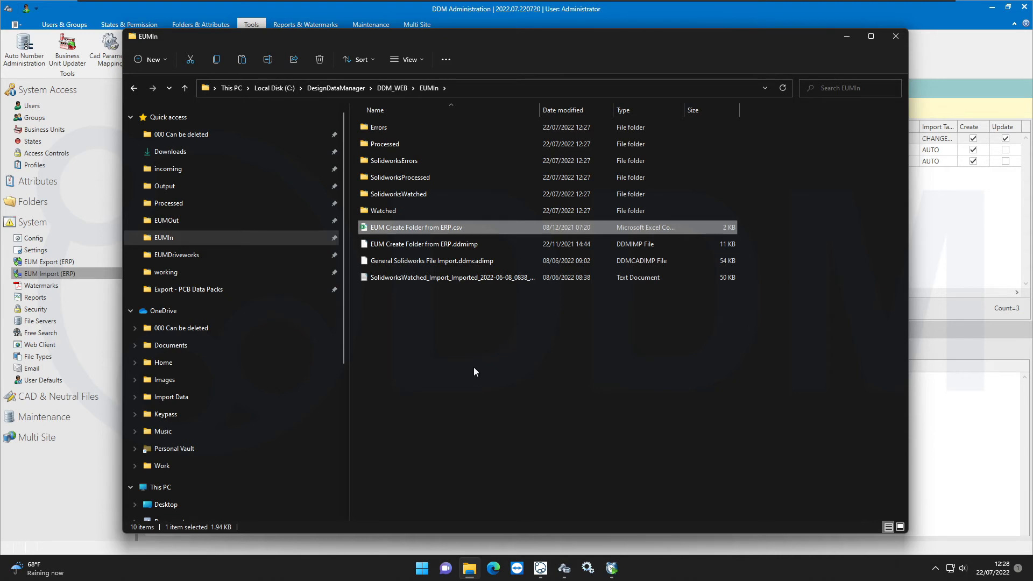
pyautogui.rightClick(443, 226)
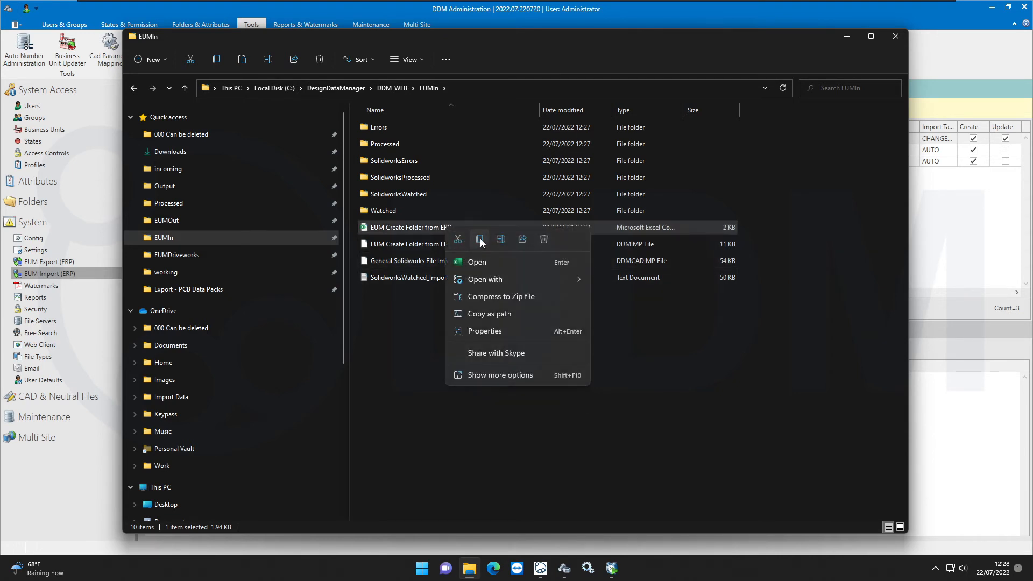
pyautogui.click(479, 240)
# Step: Paste the copied CSV file into the Watched folder inside EUMIn to trigger the automatic import
pyautogui.doubleClick(435, 210)
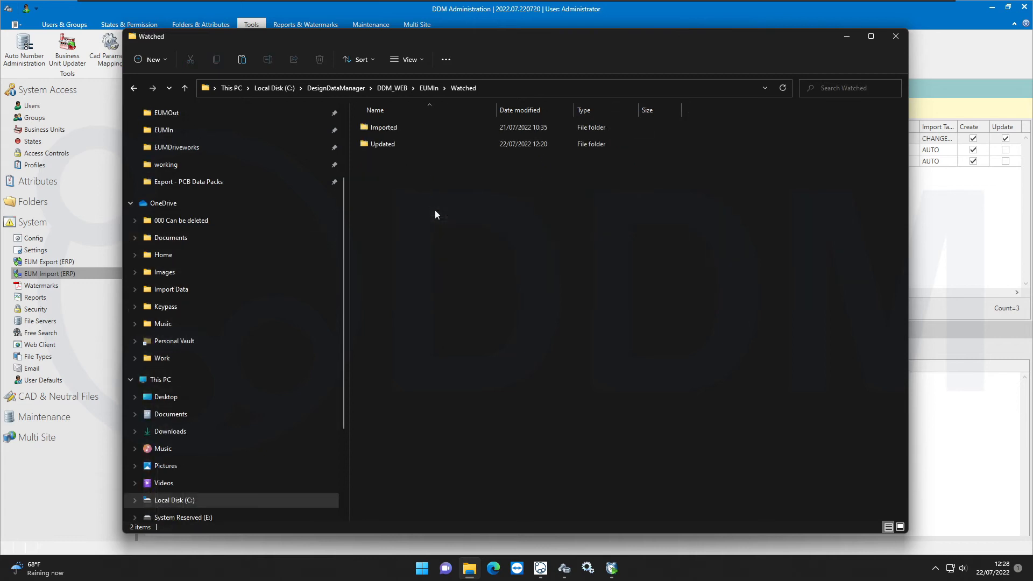
pyautogui.rightClick(428, 237)
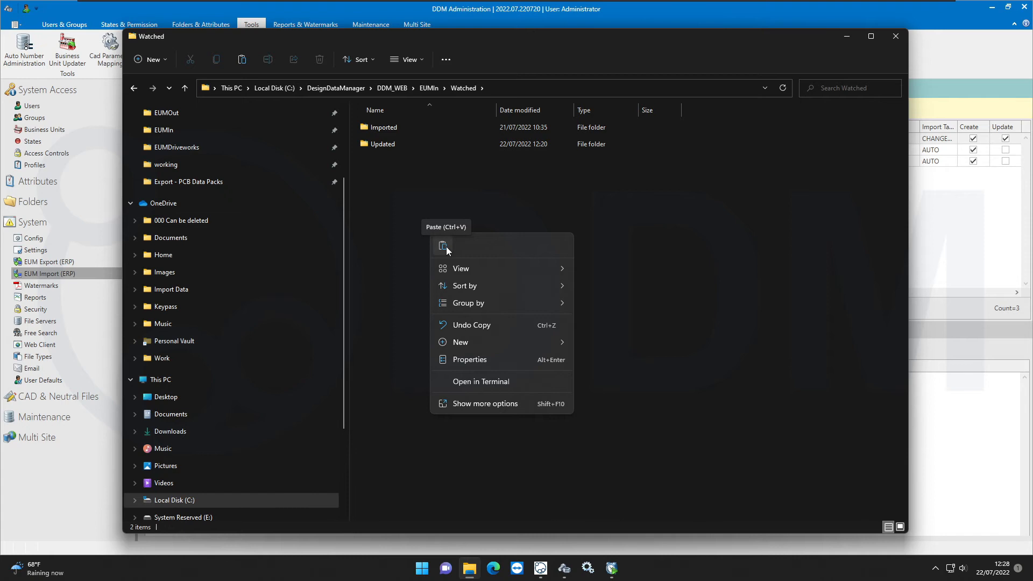
pyautogui.click(443, 246)
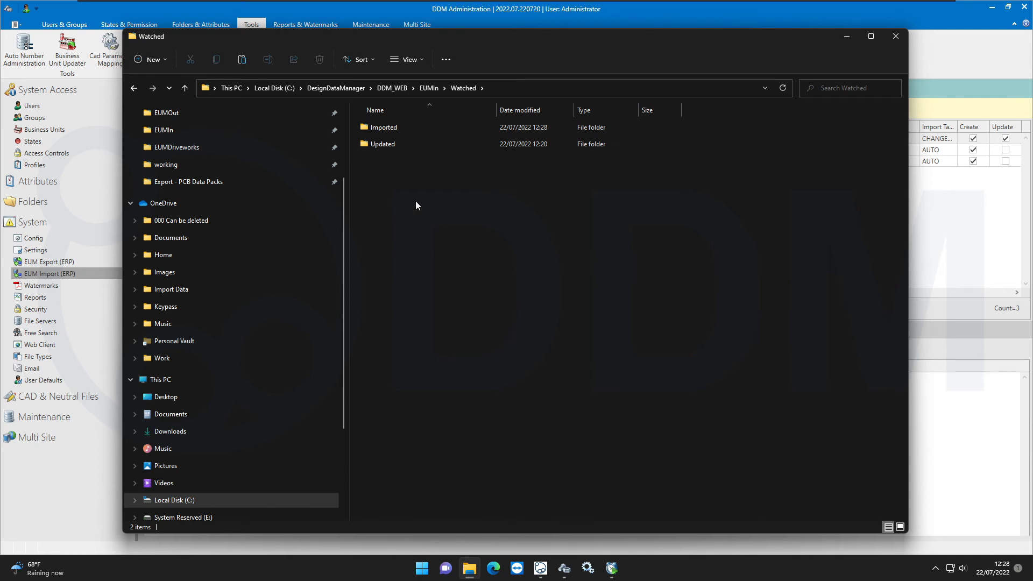
# Step: Check the Processed folder inside EUMIn for the imported CSV file, and minimise the File Explorer window
pyautogui.click(427, 87)
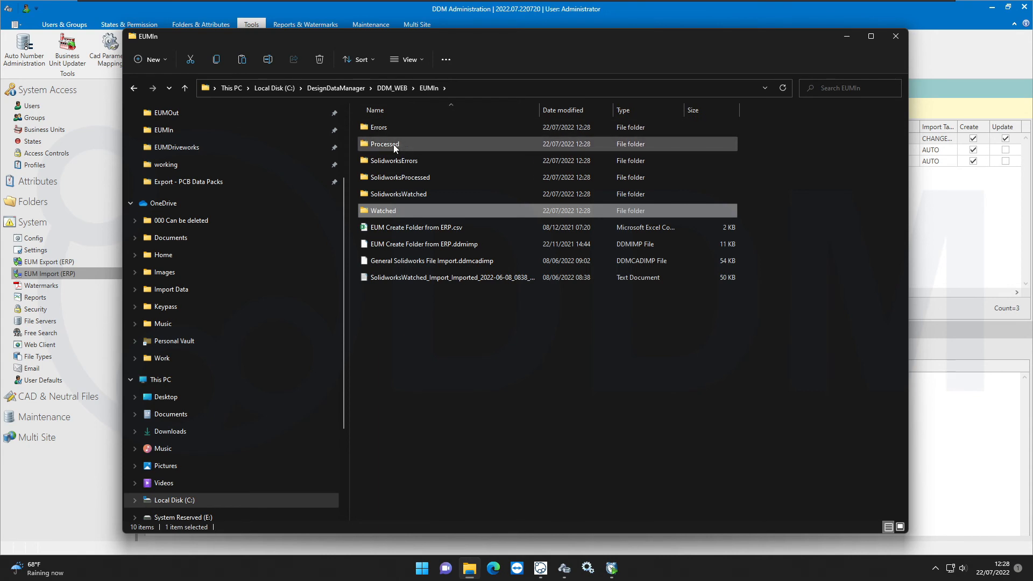
pyautogui.doubleClick(394, 144)
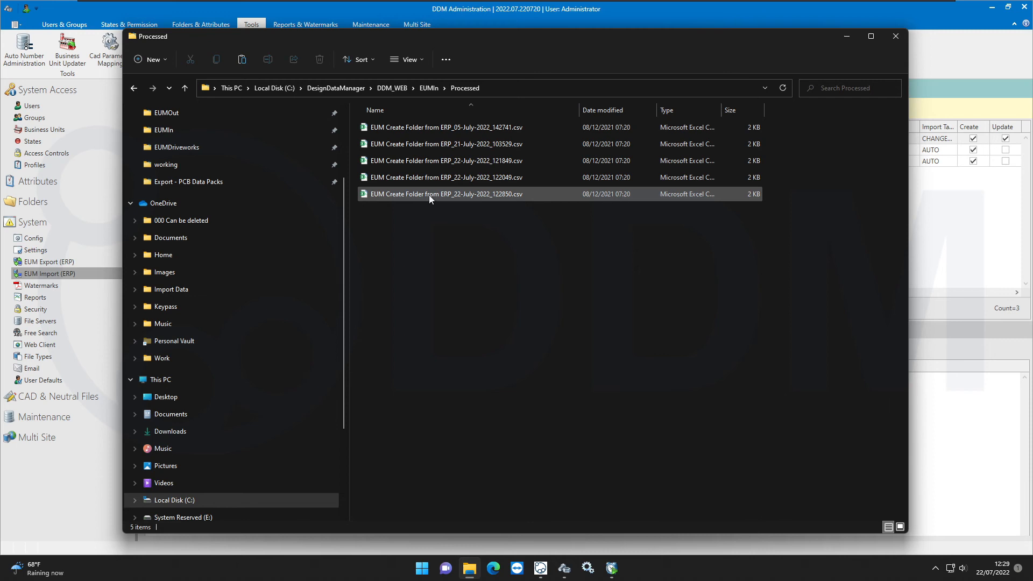
pyautogui.click(388, 89)
pyautogui.click(846, 35)
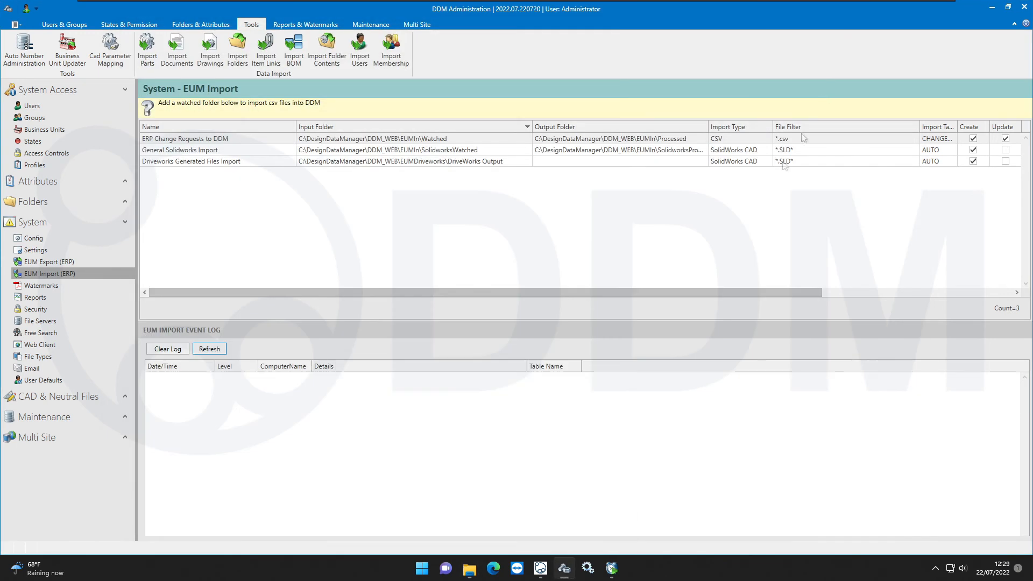
# Step: Switch to the DDM client, rerun the active QA change order search, and highlight Change Request Number 1 through Change Request Number 7
pyautogui.click(541, 568)
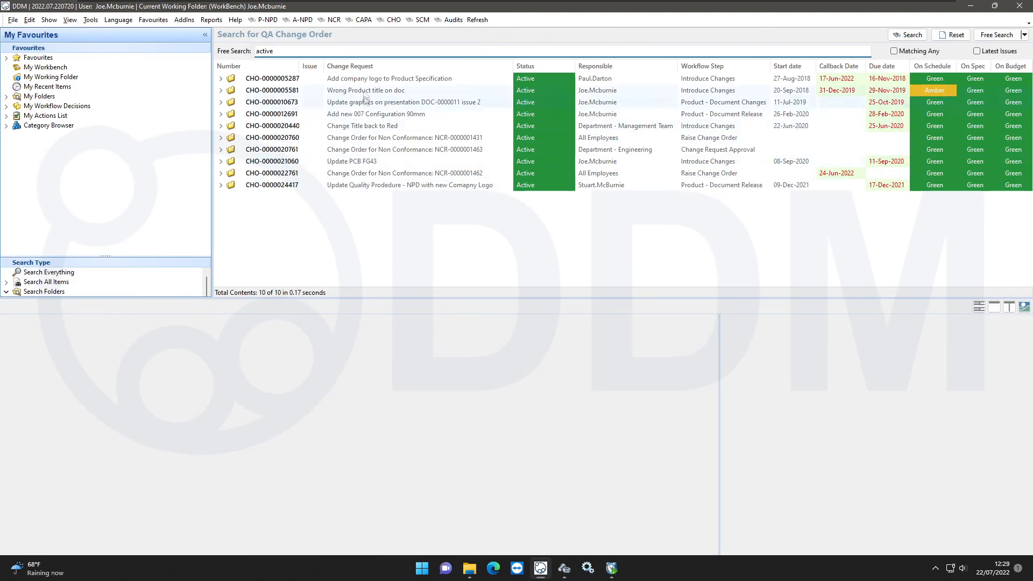
pyautogui.click(397, 24)
pyautogui.click(420, 198)
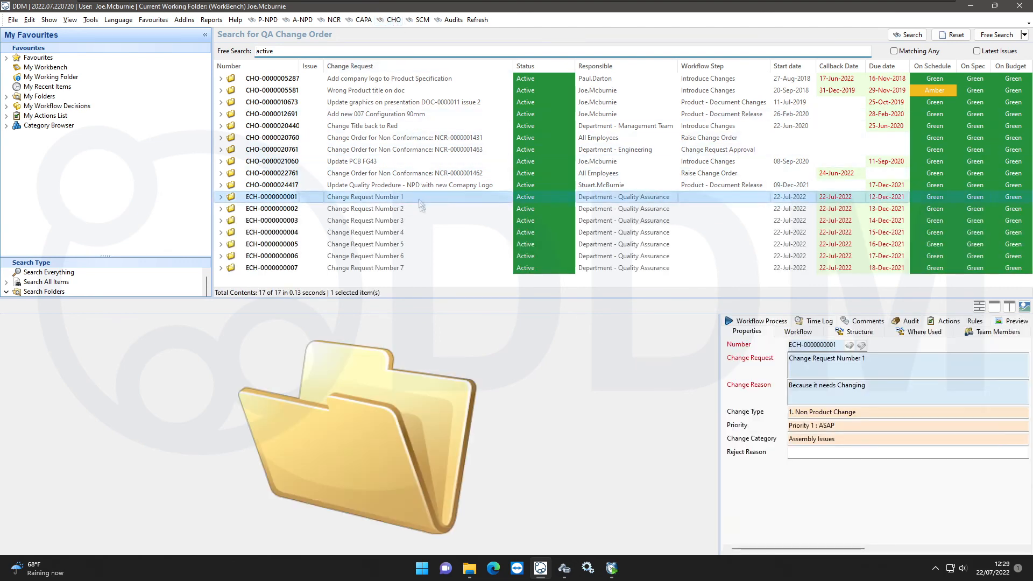
pyautogui.keyDown('shift'); pyautogui.click(420, 267); pyautogui.keyUp('shift')
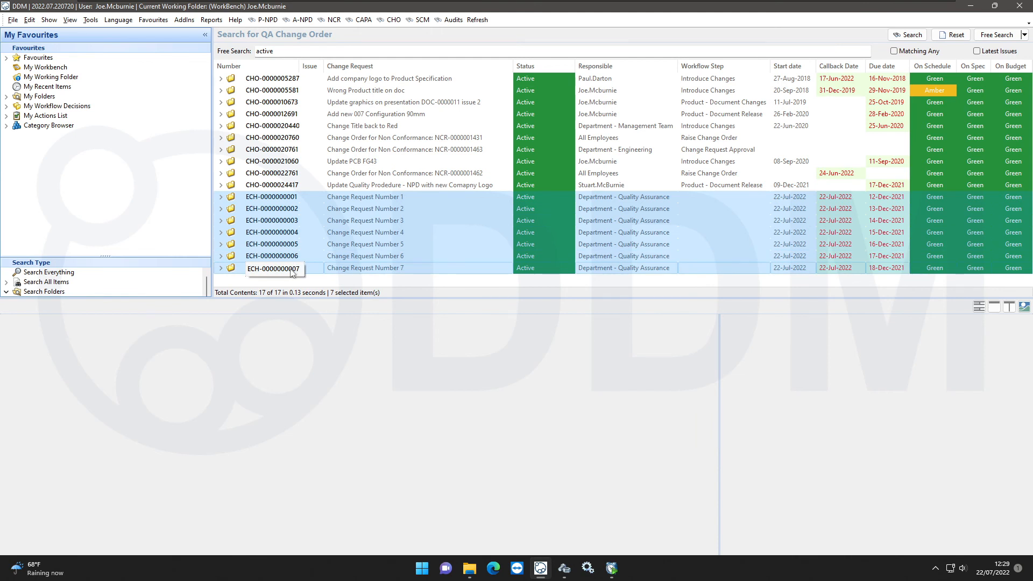
# Step: Review the properties of Change Request Number 7 in a widened details pane, including its change request text and change reason
pyautogui.click(350, 270)
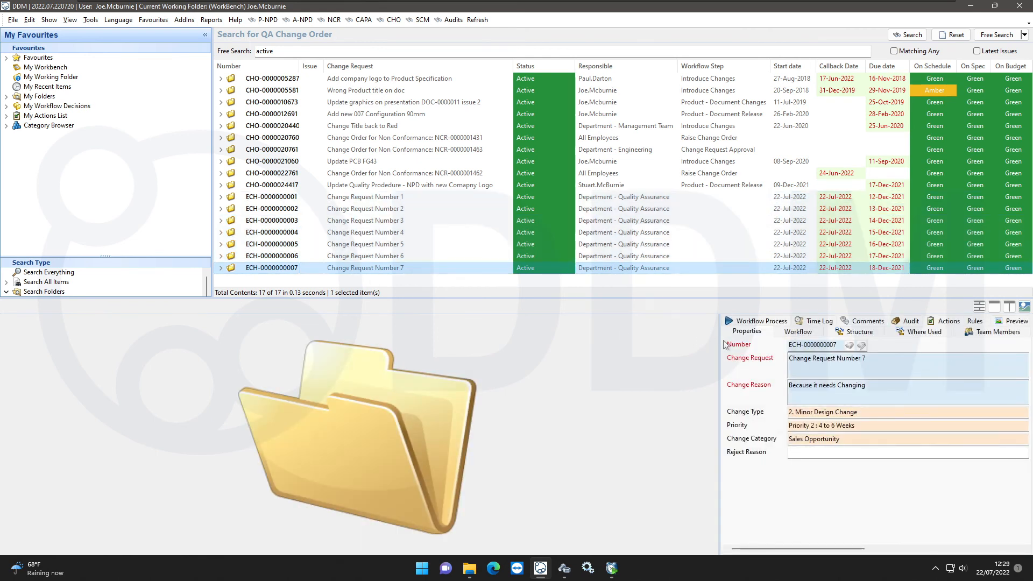
pyautogui.moveTo(721, 341); pyautogui.dragTo(214, 353)
pyautogui.moveTo(368, 348); pyautogui.dragTo(282, 349)
pyautogui.moveTo(367, 375); pyautogui.dragTo(253, 376)
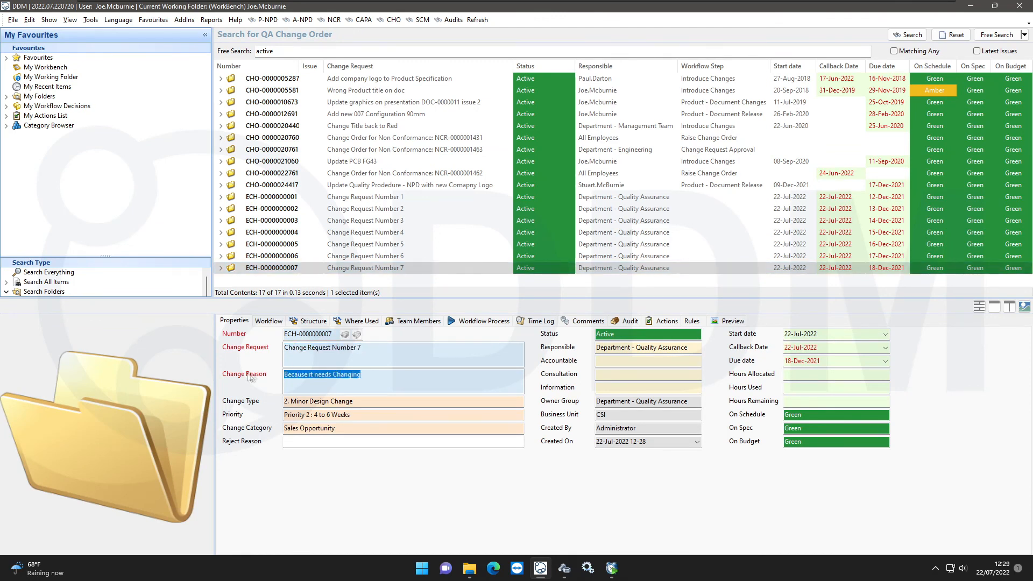
# Step: Inspect the workflow process and folder structure of Change Request Number 7, widening the structure's Name column to show full names
pyautogui.click(477, 321)
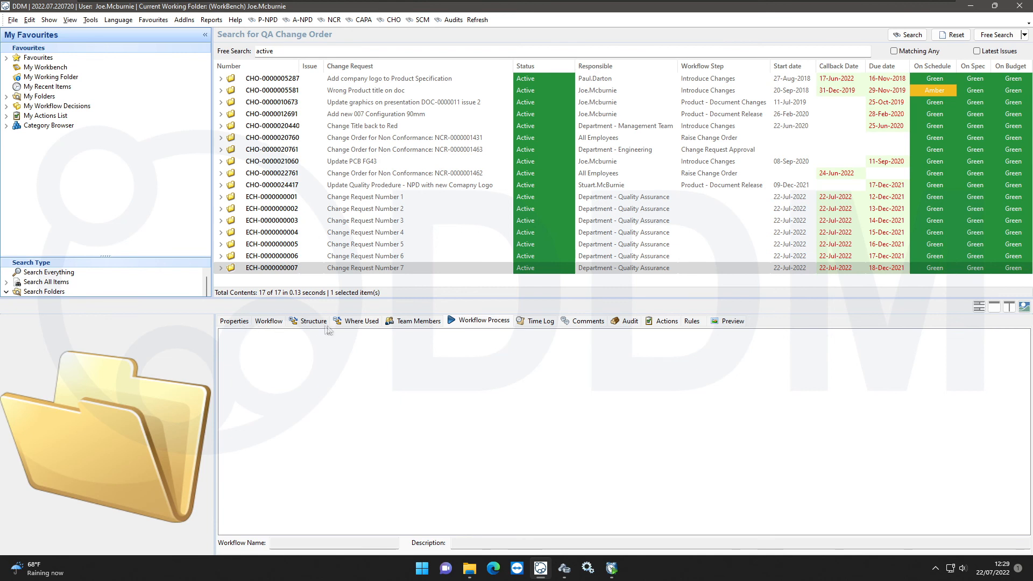
pyautogui.click(303, 325)
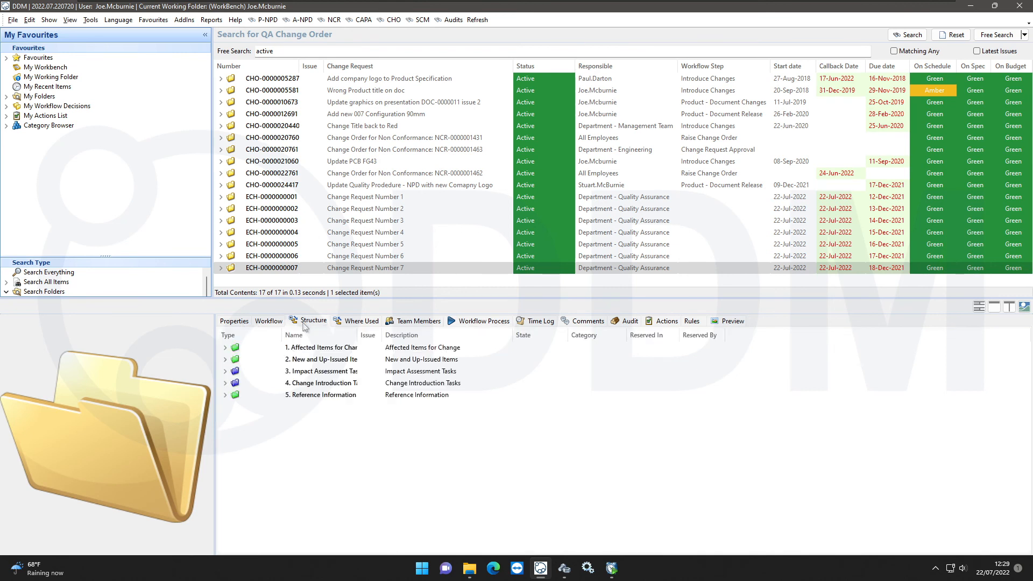
pyautogui.moveTo(359, 334); pyautogui.dragTo(433, 339)
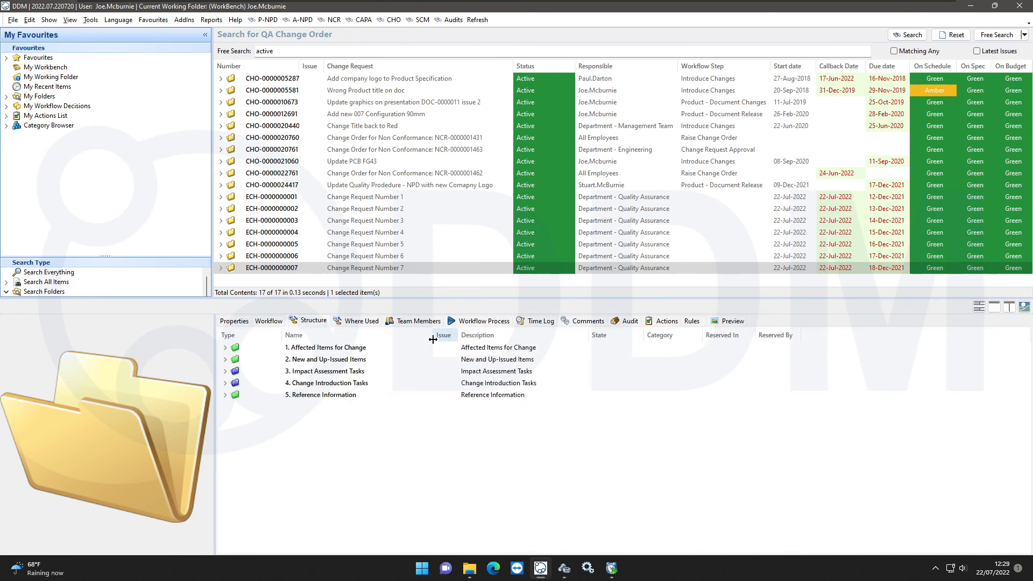
# Step: Select all the imported change orders from Change Request Number 7 up to Change Request Number 1
pyautogui.click(428, 273)
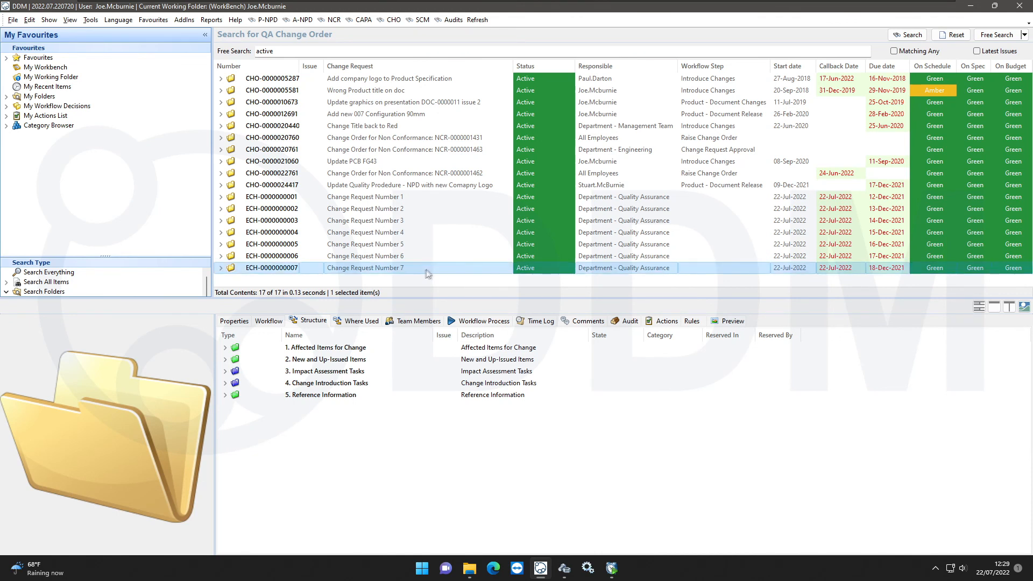
pyautogui.keyDown('shift'); pyautogui.click(424, 198); pyautogui.keyUp('shift')
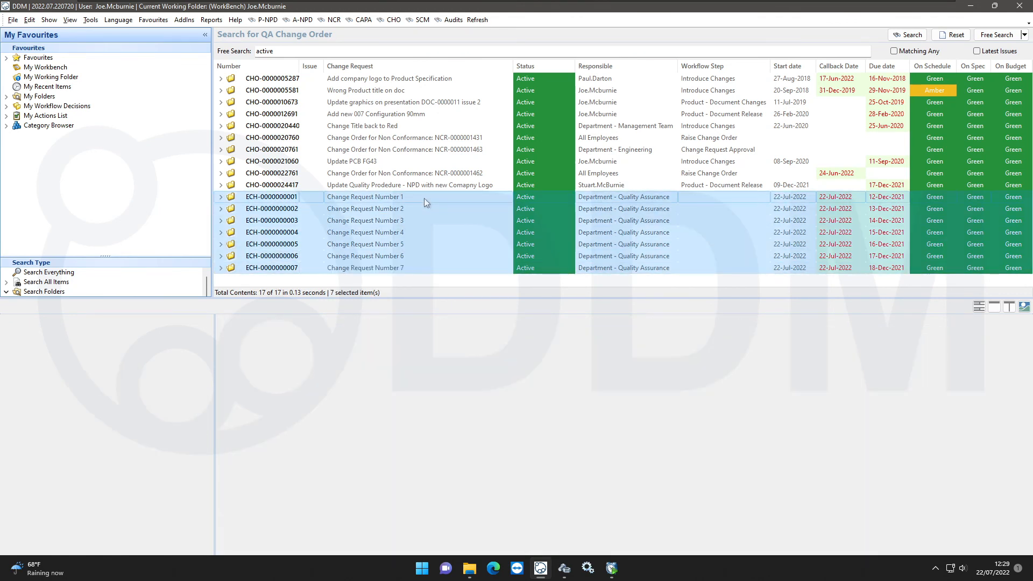